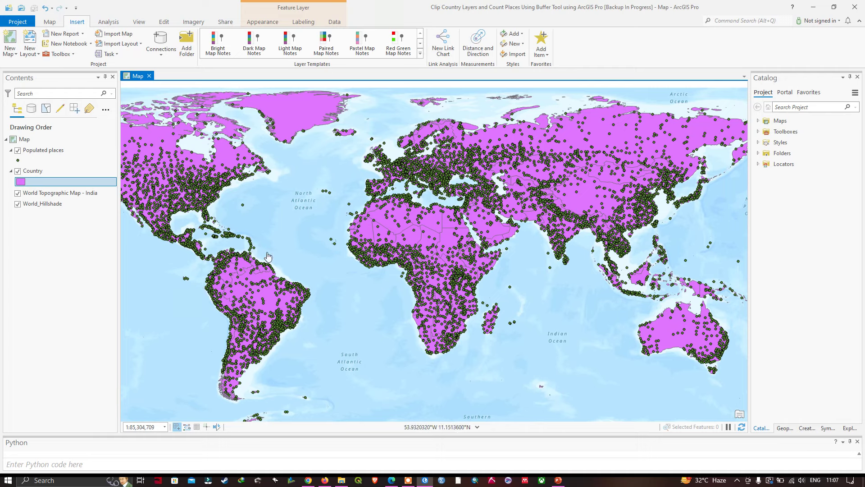
# Step: Open the Geoprocessing pane from the Analysis tab, widen it, search 'select' and open the Select tool
pyautogui.click(108, 23)
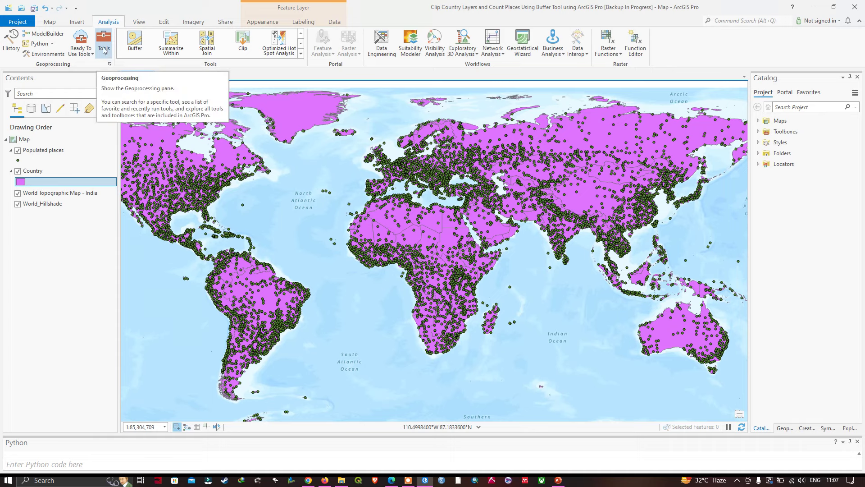
pyautogui.click(103, 49)
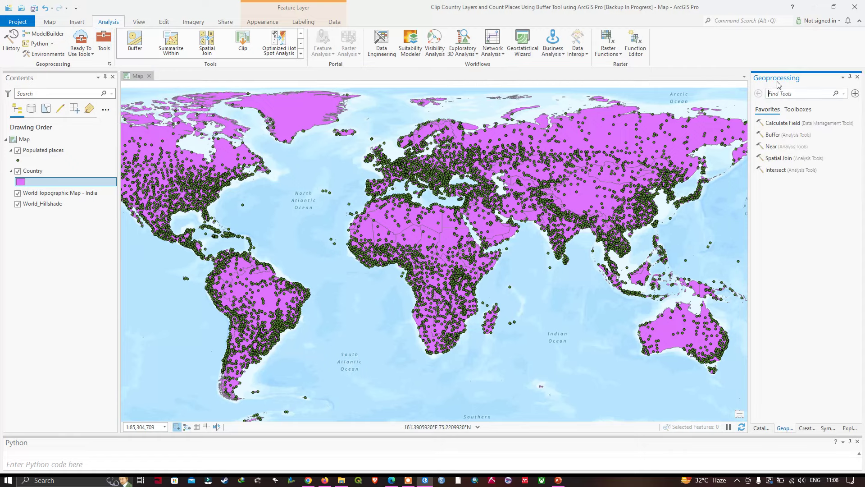
pyautogui.moveTo(749, 152); pyautogui.dragTo(726, 152)
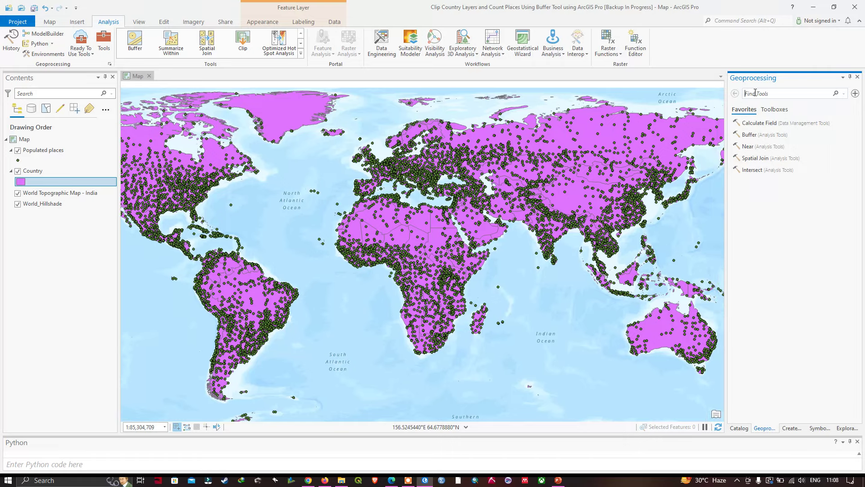
pyautogui.write('select')
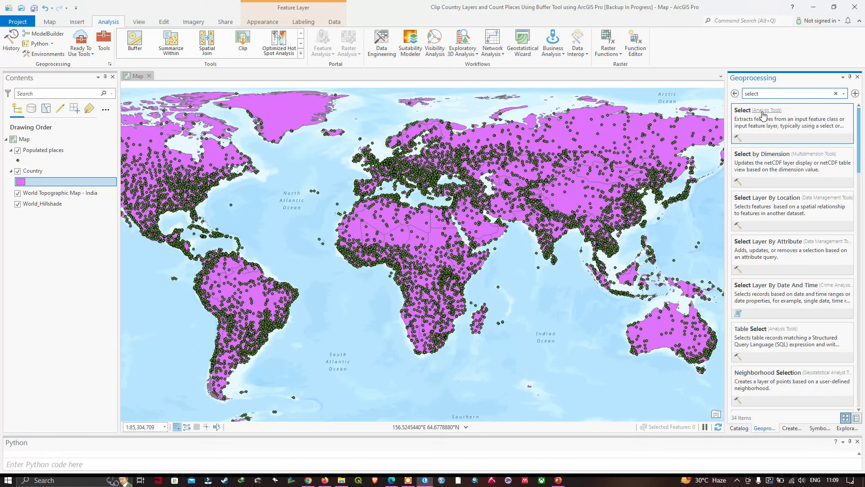
pyautogui.rightClick(748, 115)
pyautogui.click(749, 121)
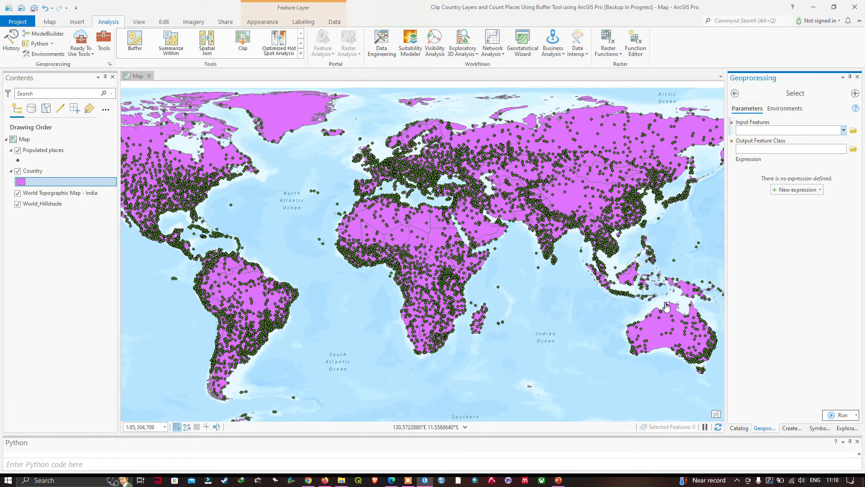
# Step: Set the Select tool's input features to Country and name the output Australia.shp
pyautogui.click(30, 173)
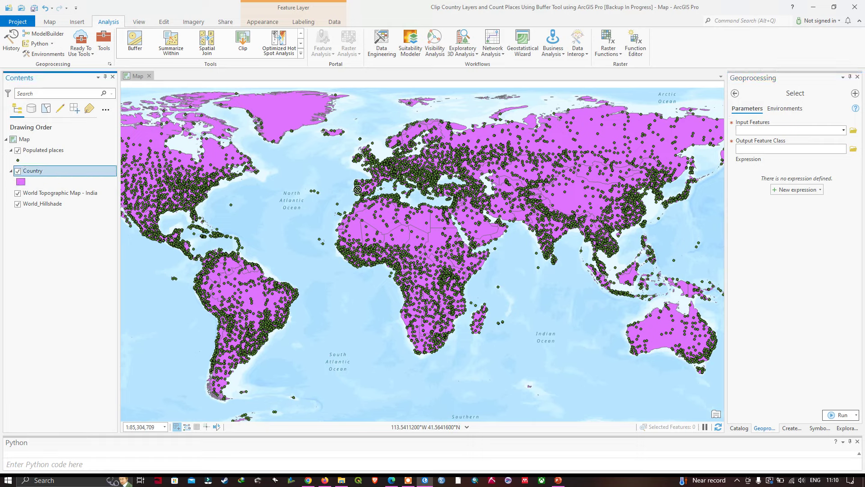
pyautogui.click(753, 130)
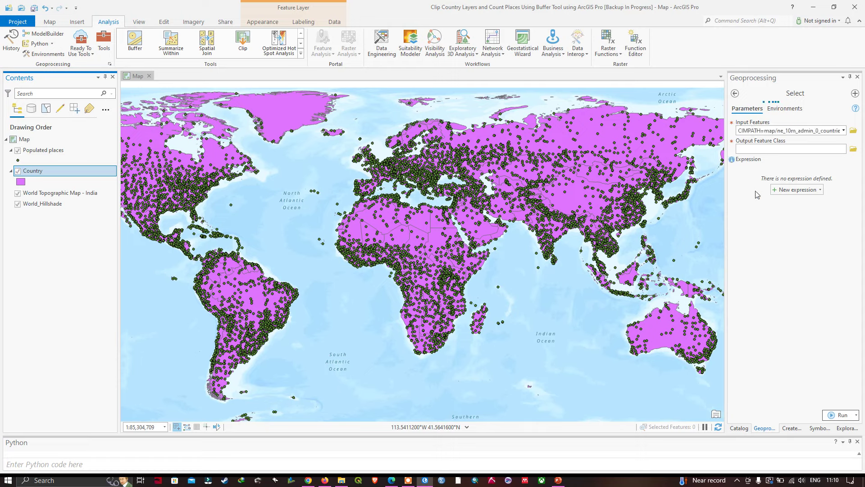
pyautogui.click(771, 149)
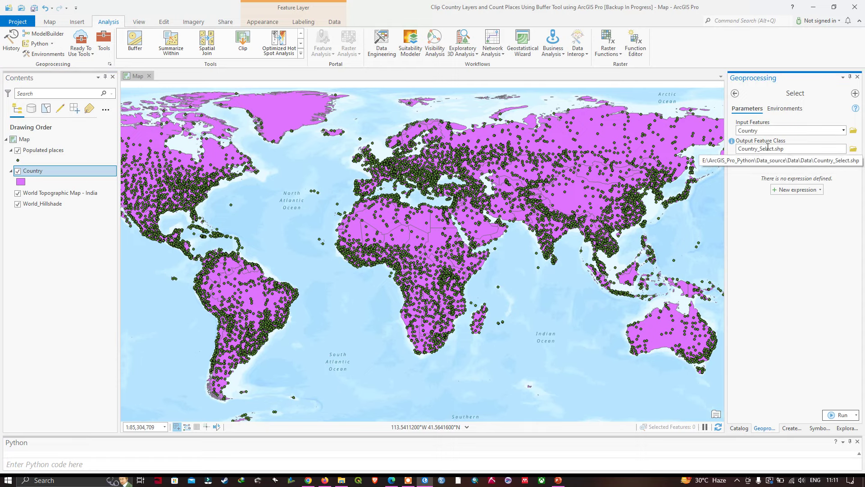
pyautogui.click(773, 150)
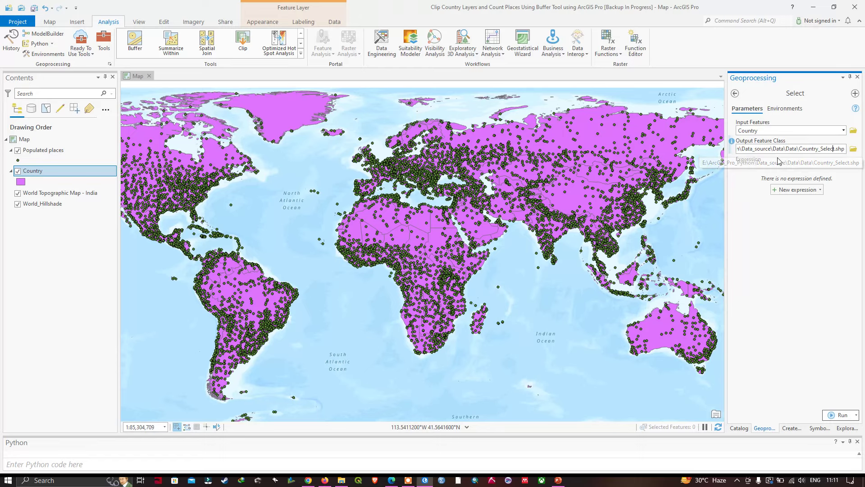
pyautogui.write('Australia')
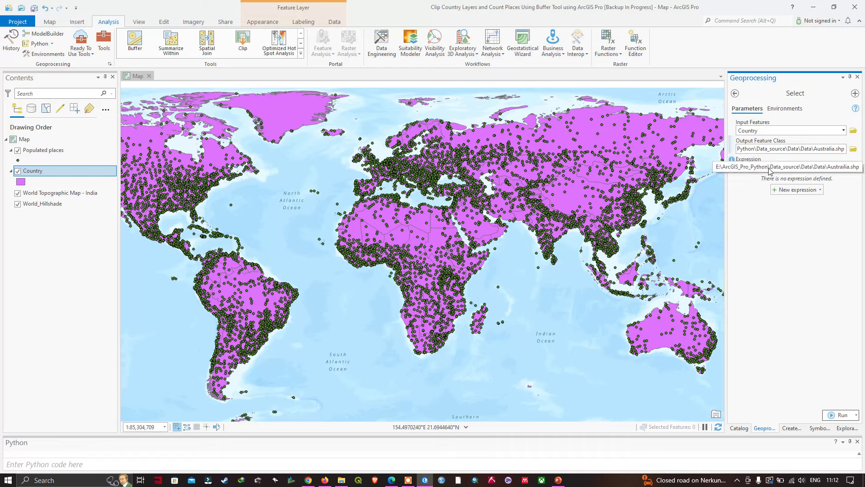
pyautogui.click(750, 197)
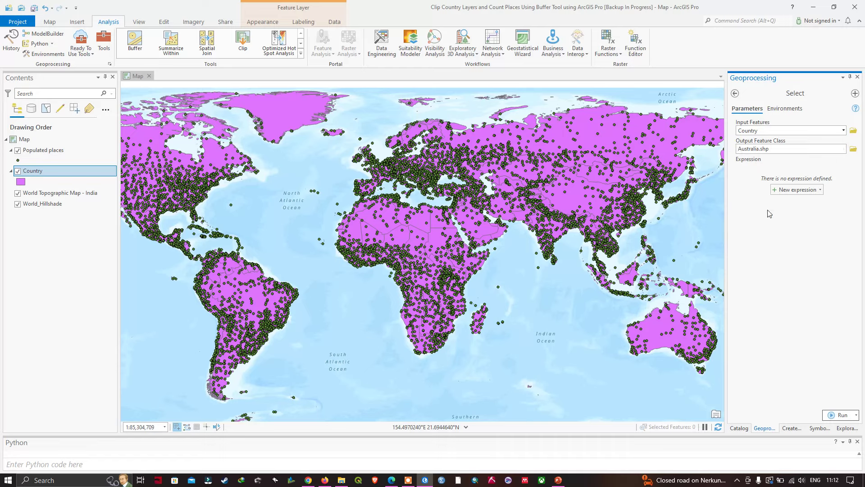
# Step: Build the where clause NAME is equal to Australia and verify it as valid
pyautogui.click(822, 191)
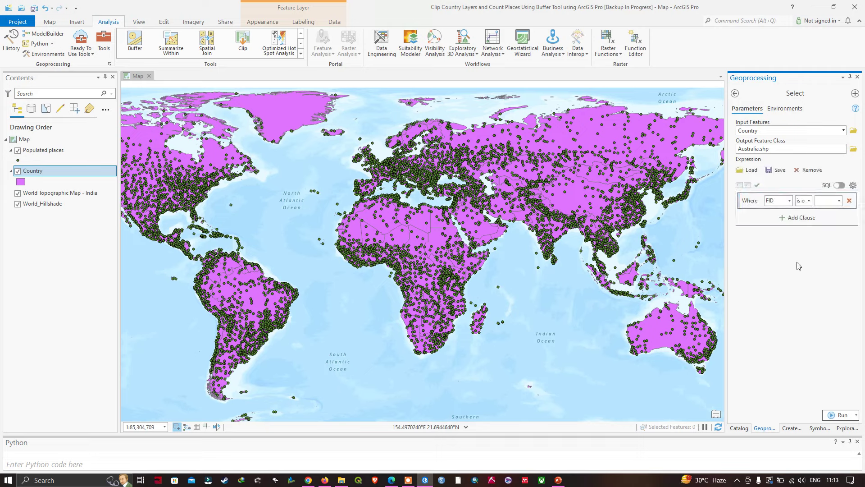
pyautogui.click(788, 201)
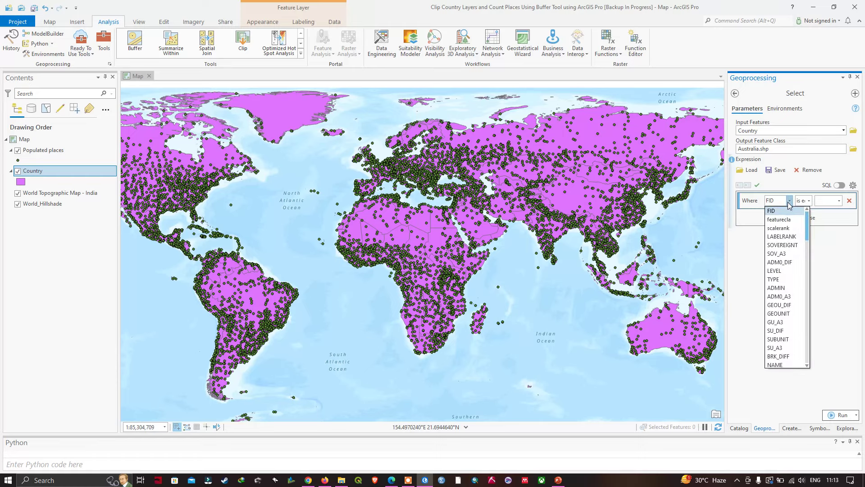
pyautogui.scroll(-3, 783, 352)
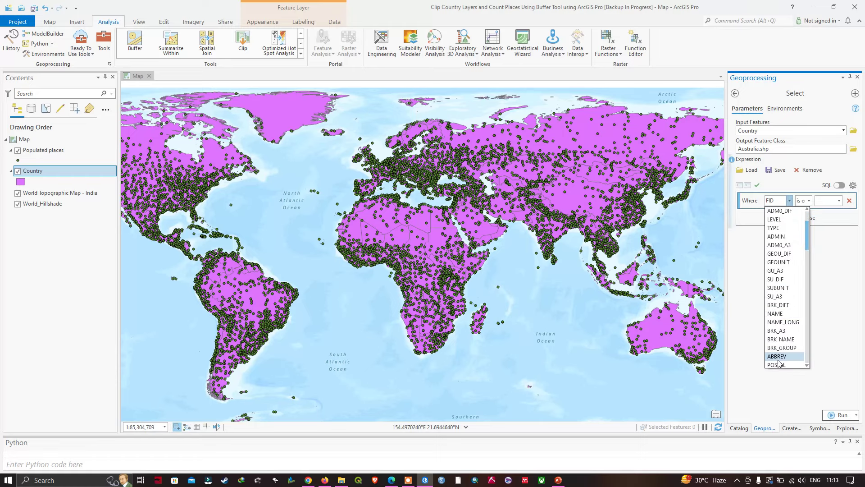
pyautogui.click(783, 318)
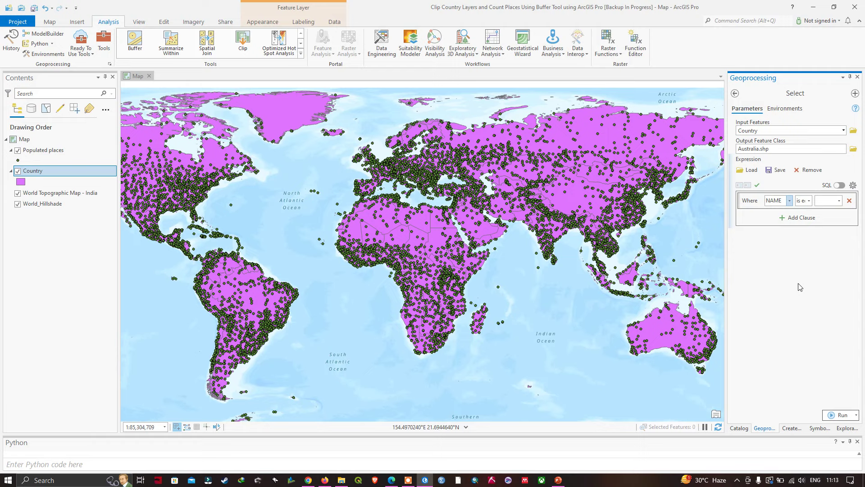
pyautogui.click(808, 201)
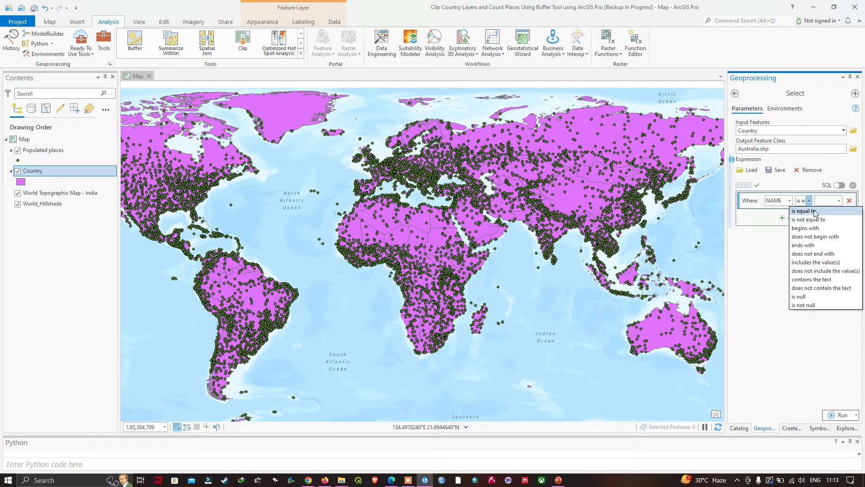
pyautogui.click(811, 211)
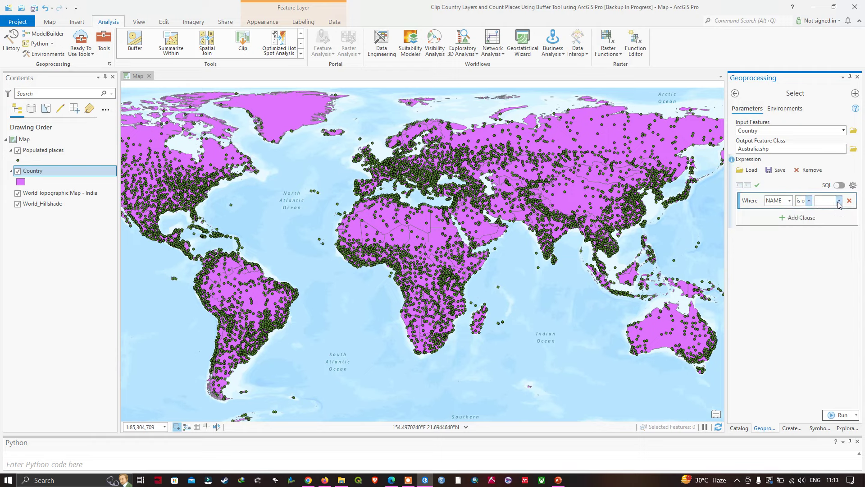
pyautogui.click(839, 200)
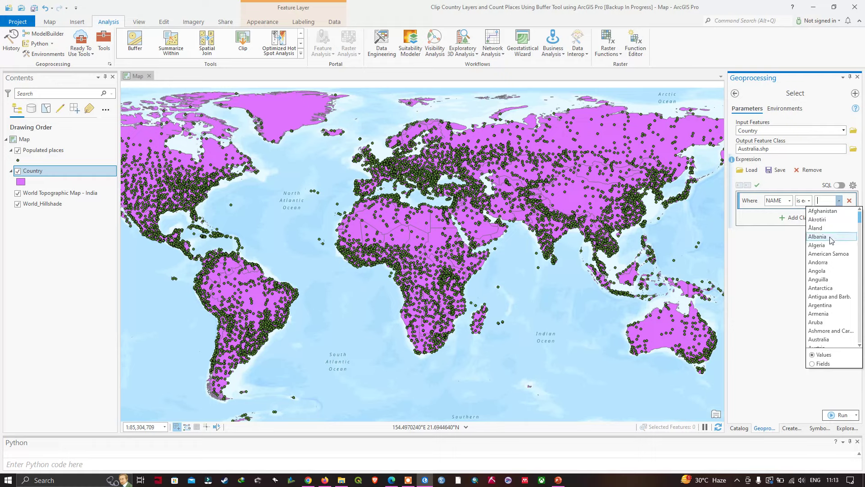
pyautogui.click(831, 341)
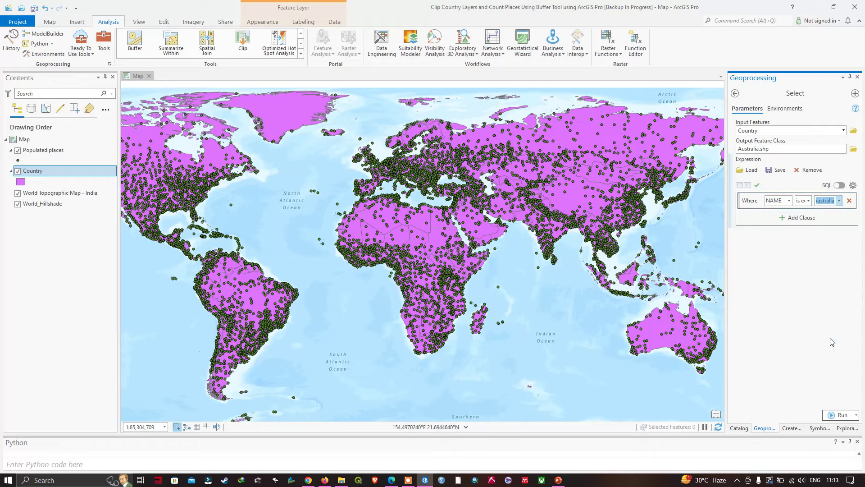
pyautogui.click(809, 242)
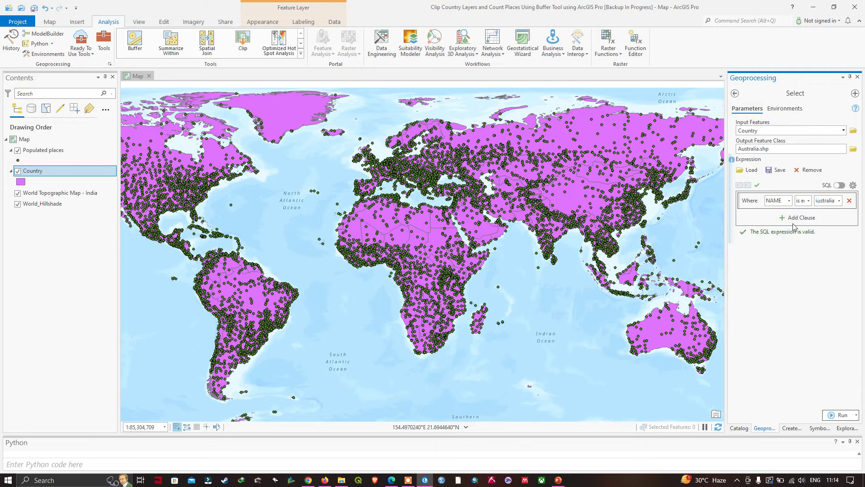
pyautogui.click(757, 186)
# Step: Run Select to create the Australia layer and colour its symbol yellow
pyautogui.click(842, 415)
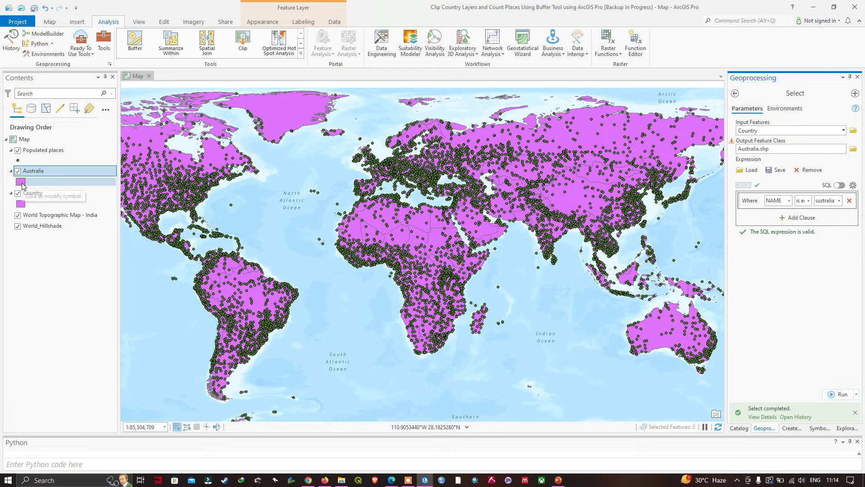
pyautogui.click(25, 183)
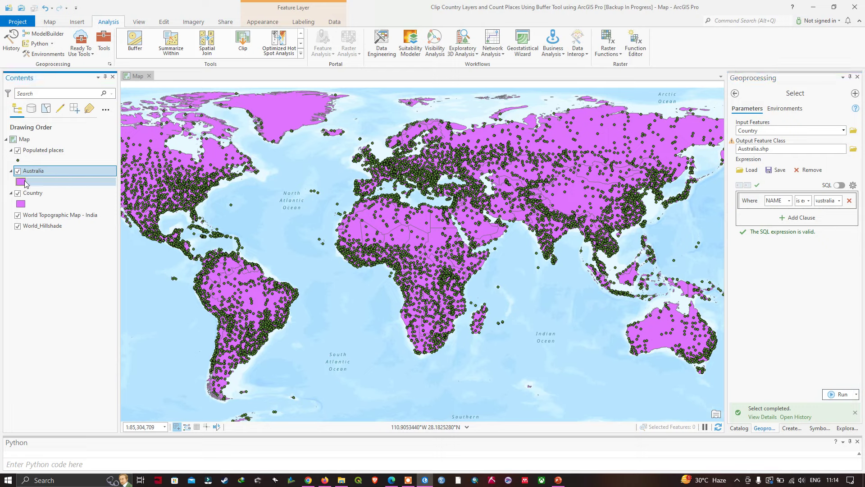
pyautogui.rightClick(23, 181)
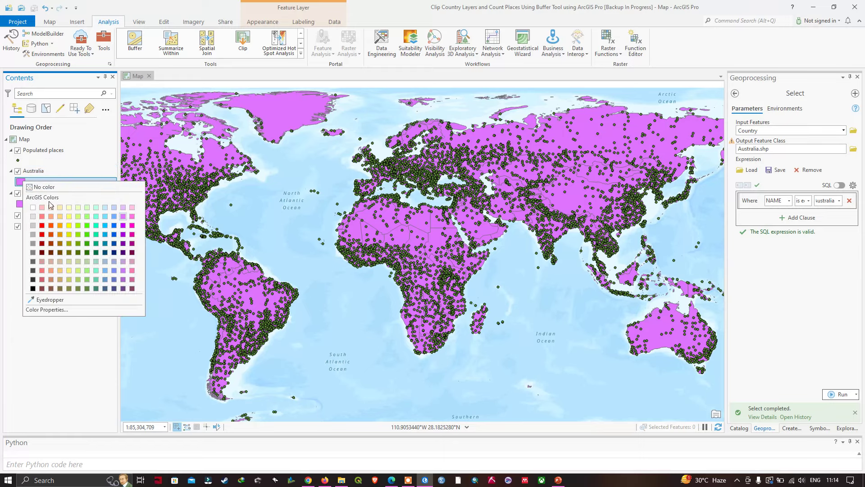
pyautogui.click(69, 216)
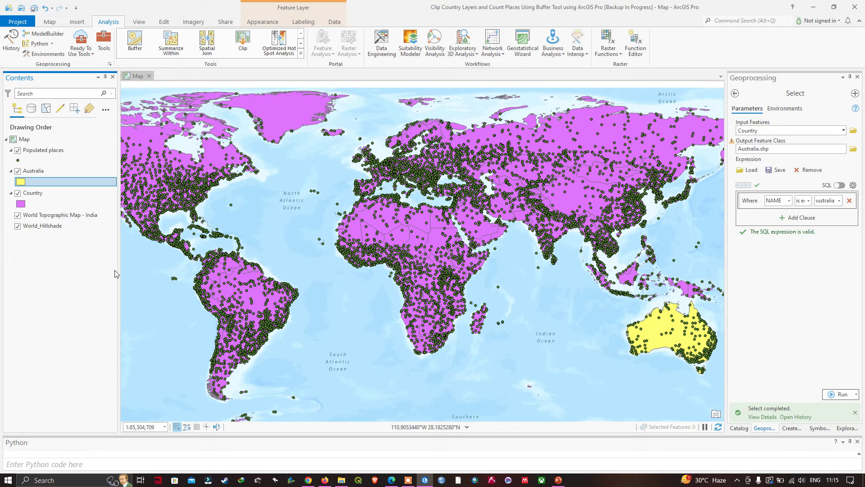
# Step: Replace the old tool search with 'buffer' and open the Buffer tool
pyautogui.click(103, 45)
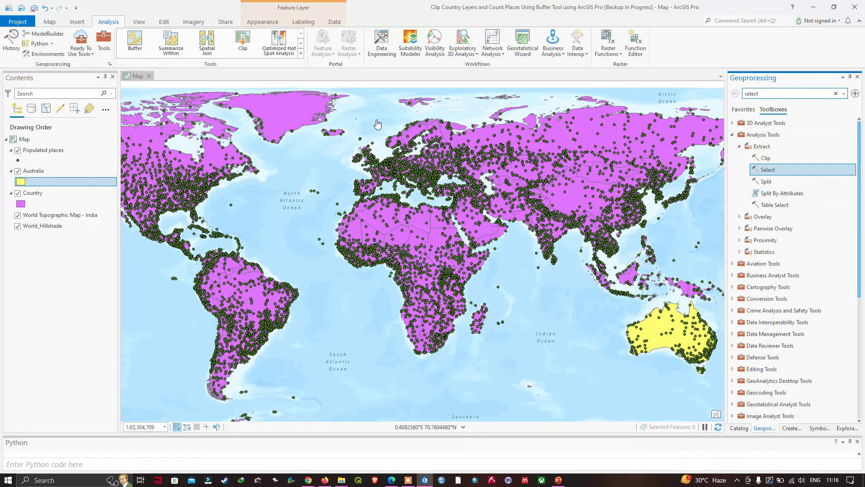
pyautogui.click(764, 94)
pyautogui.press('BackSpace')
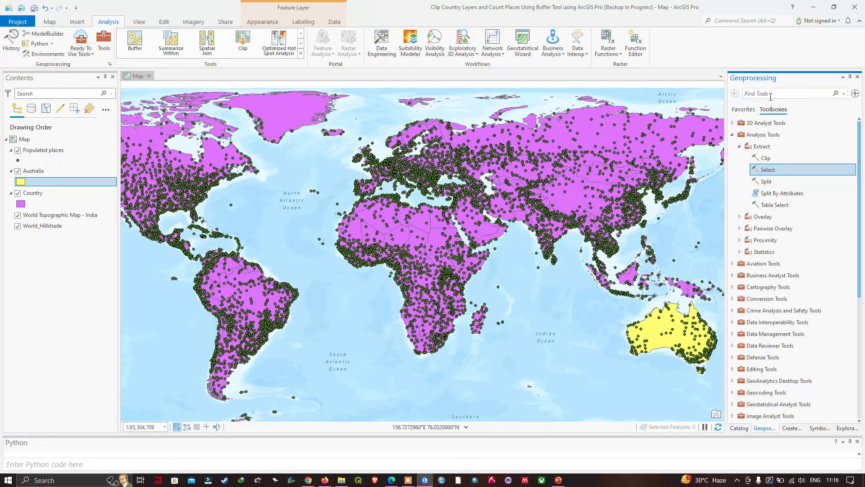
pyautogui.write('buffer')
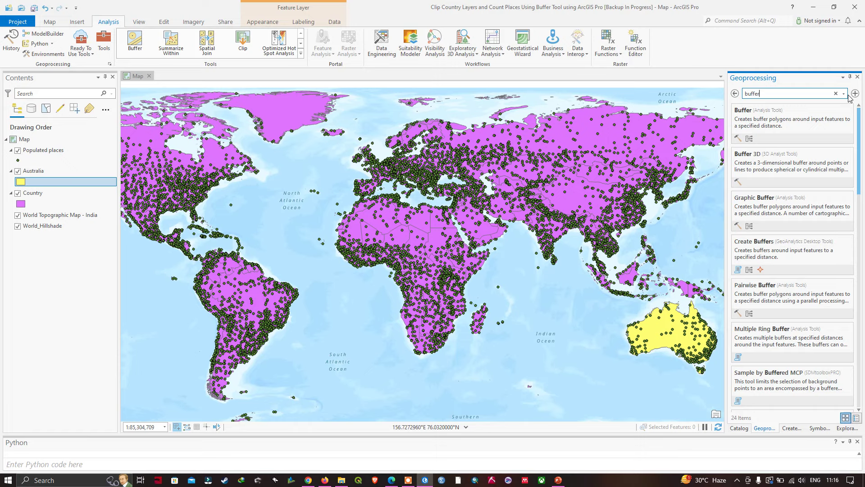
pyautogui.click(747, 111)
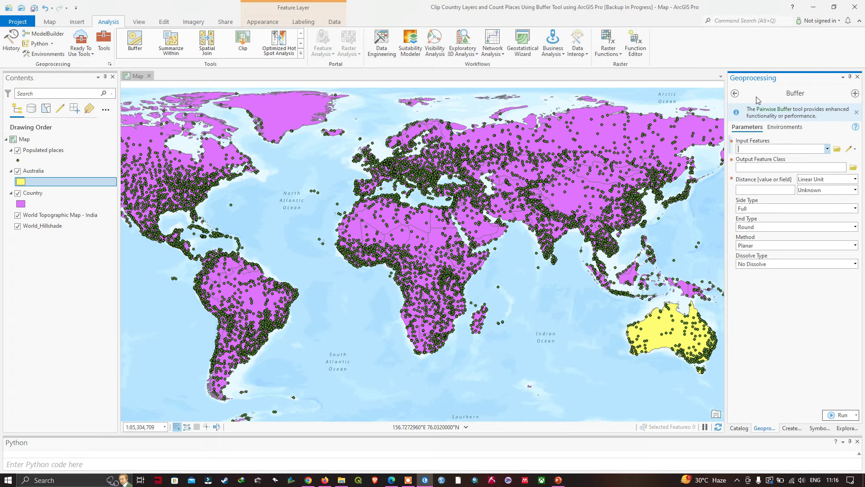
# Step: Buffer the Australia layer by 300 Kilometers into Australia_Buffer.shp and run it
pyautogui.click(827, 150)
pyautogui.click(747, 169)
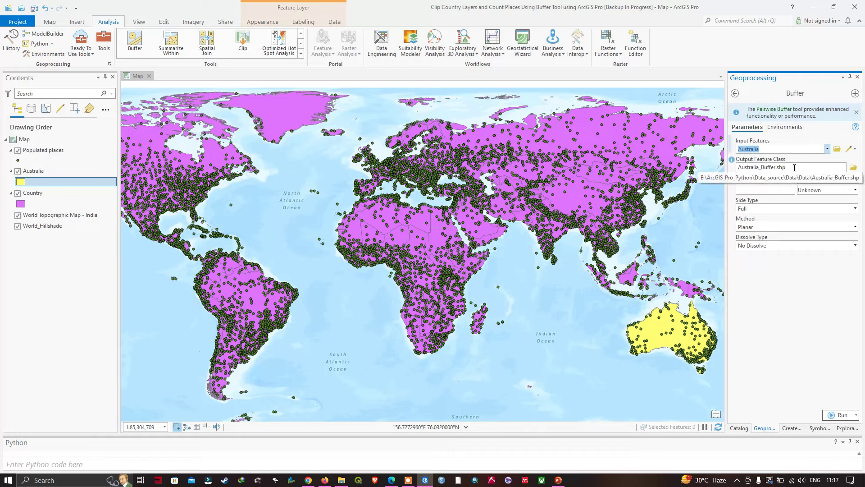
pyautogui.click(794, 167)
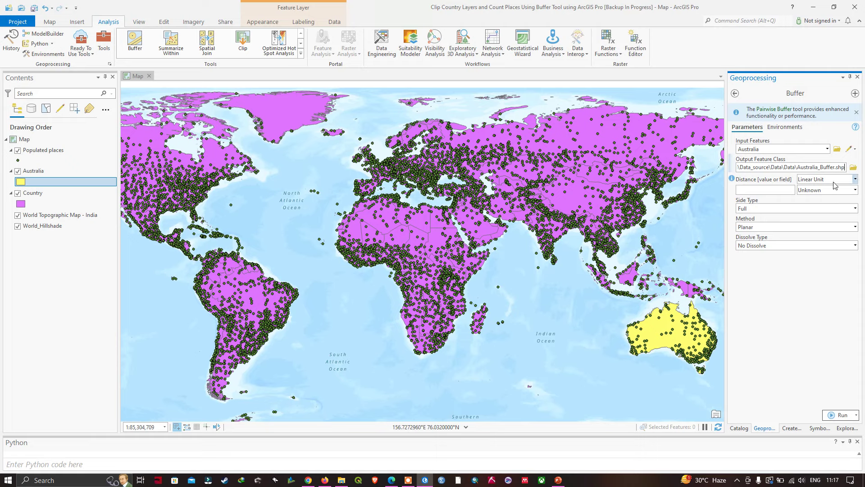
pyautogui.click(793, 189)
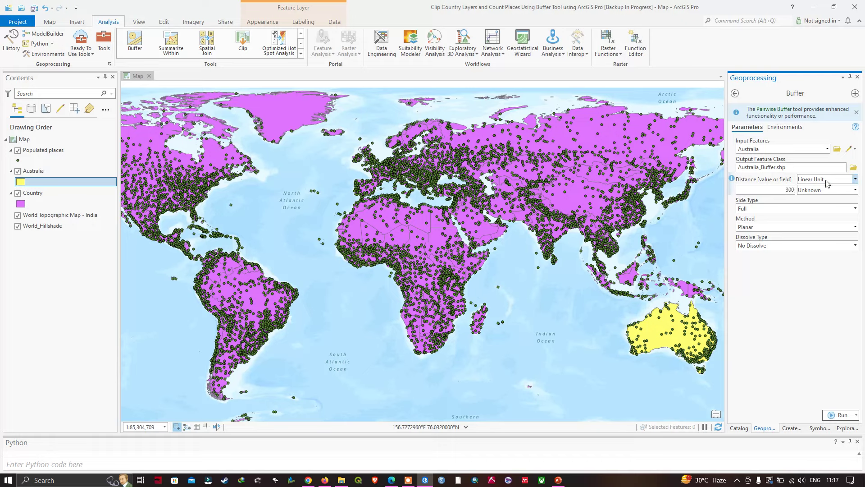
pyautogui.click(856, 190)
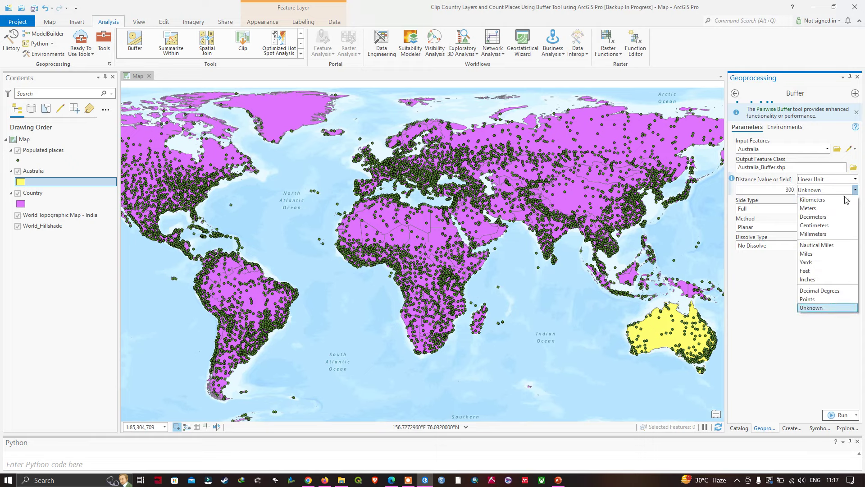
pyautogui.click(821, 201)
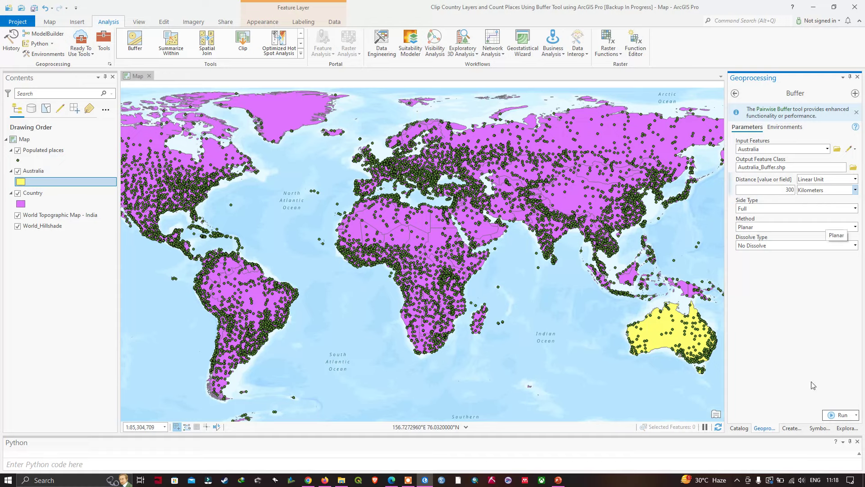
pyautogui.click(840, 416)
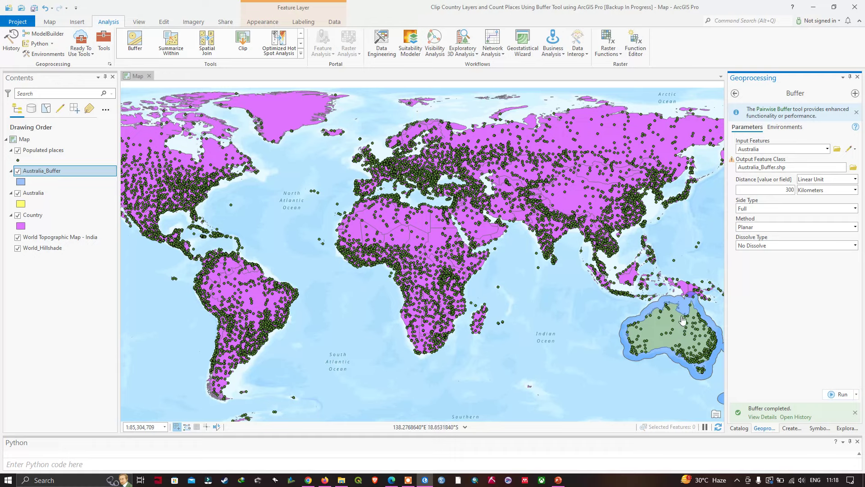
# Step: Zoom the map to the Australia_Buffer layer and nudge it to recentre Australia
pyautogui.click(47, 173)
pyautogui.rightClick(47, 174)
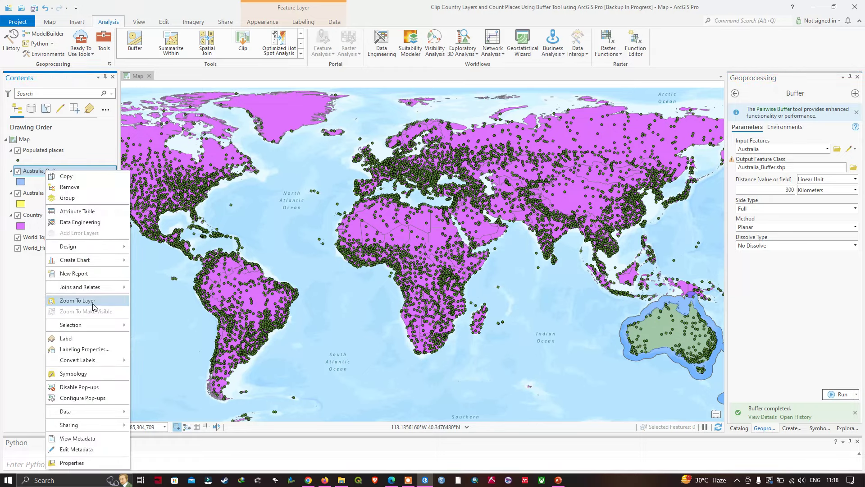
pyautogui.click(72, 301)
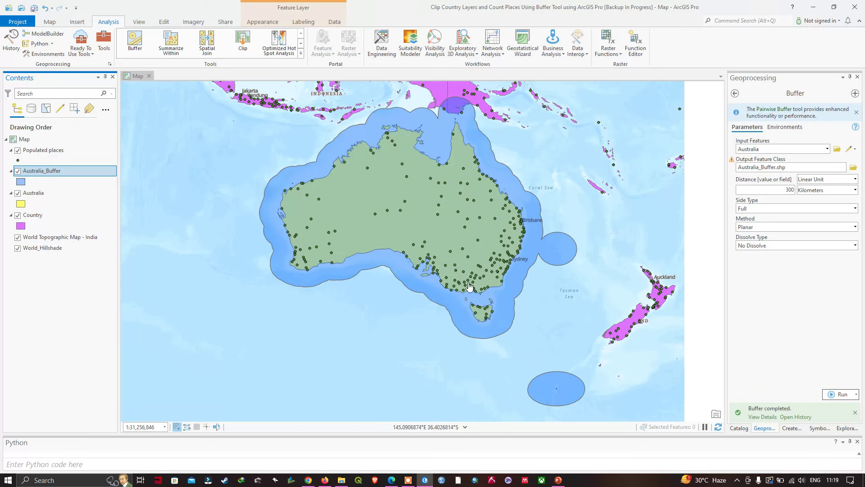
pyautogui.moveTo(590, 198); pyautogui.dragTo(577, 208)
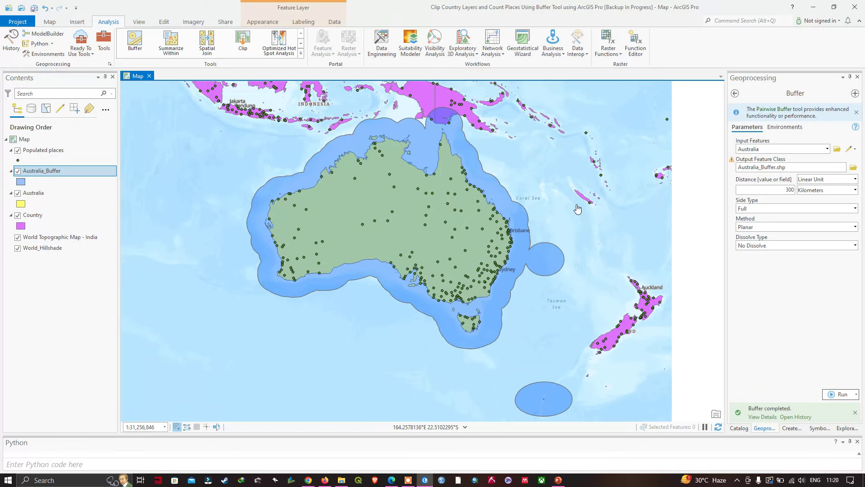
# Step: Replace the 'buffer' search with 'clip' and open Clip from Analysis Tools
pyautogui.click(736, 94)
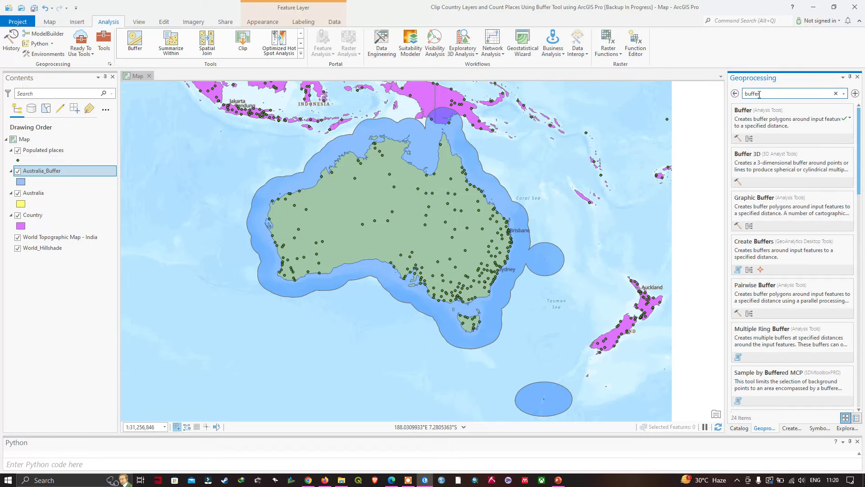
pyautogui.doubleClick(760, 93)
pyautogui.press('BackSpace')
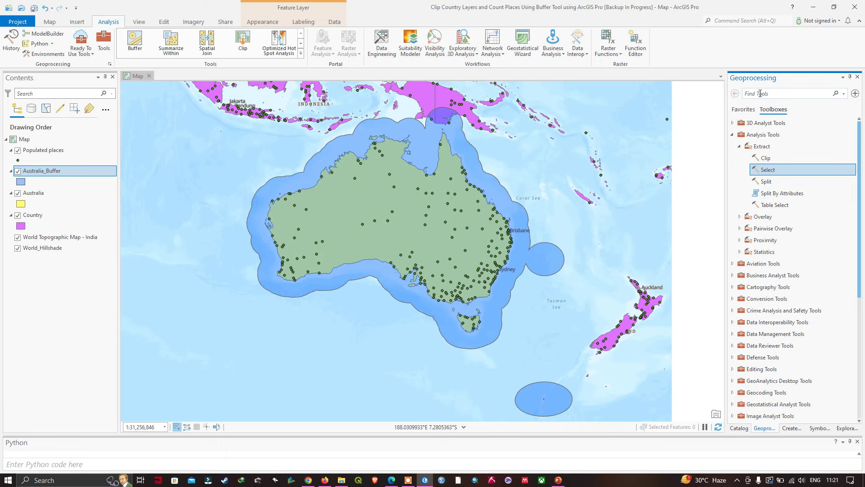
pyautogui.click(760, 93)
pyautogui.write('clip')
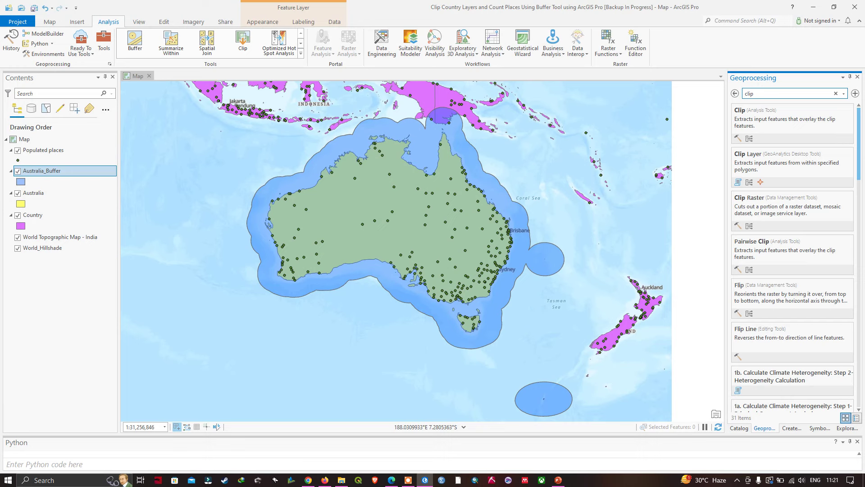
pyautogui.click(739, 113)
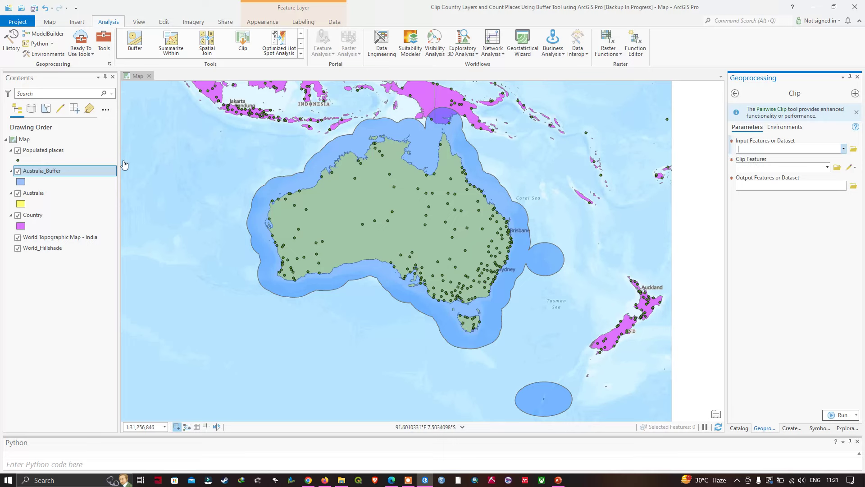
# Step: Clip Populated places by Australia_Buffer into Populated places_Clip.shp and run the tool
pyautogui.click(843, 149)
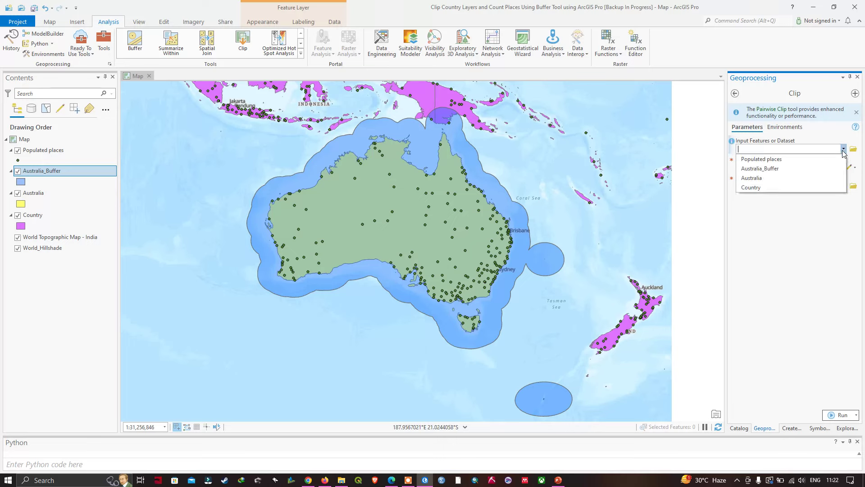
pyautogui.click(760, 159)
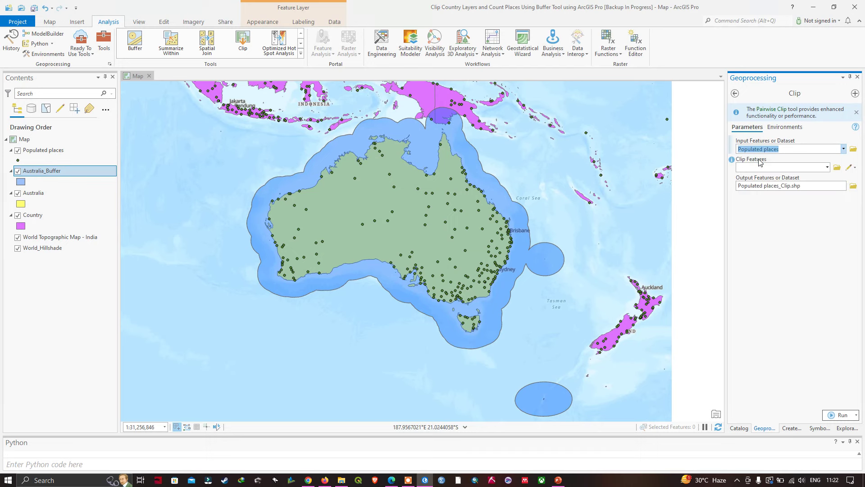
pyautogui.click(825, 168)
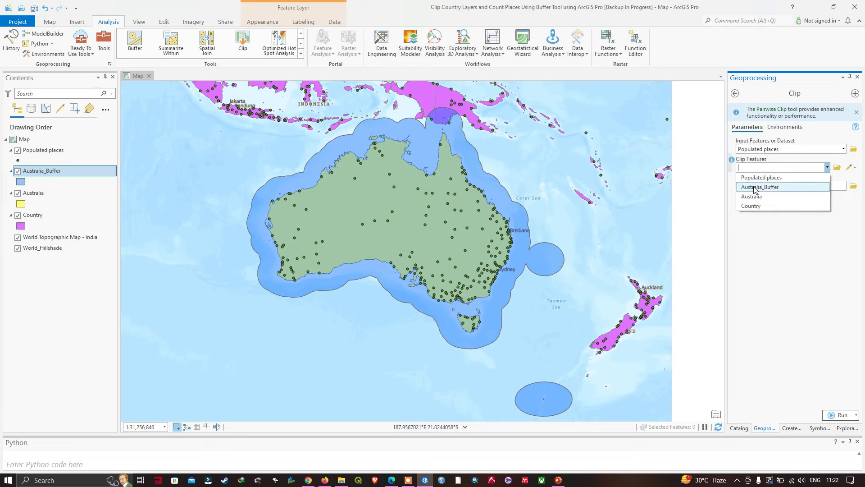
pyautogui.click(755, 187)
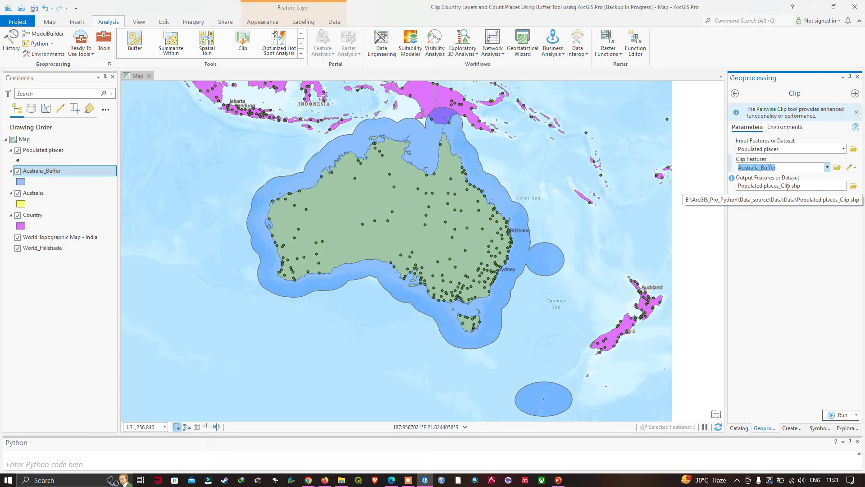
pyautogui.click(845, 259)
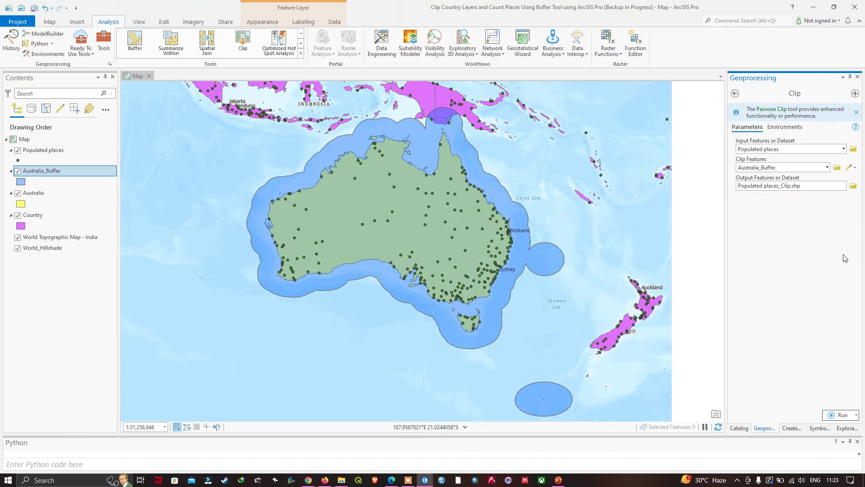
pyautogui.click(843, 416)
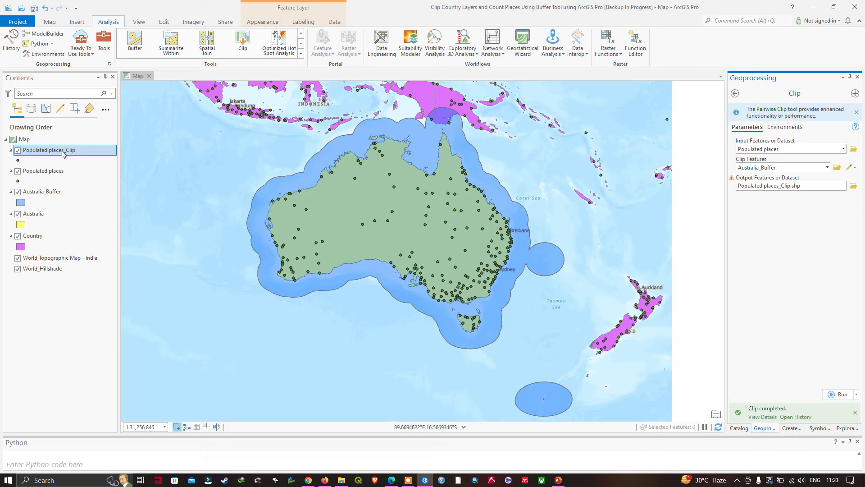
# Step: Colour the Populated places_Clip symbol red, then go back to the tool search results
pyautogui.click(80, 156)
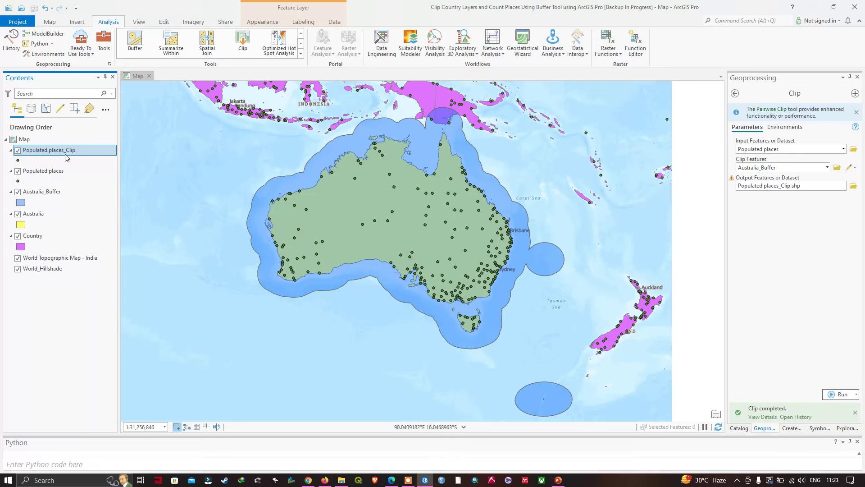
pyautogui.rightClick(18, 162)
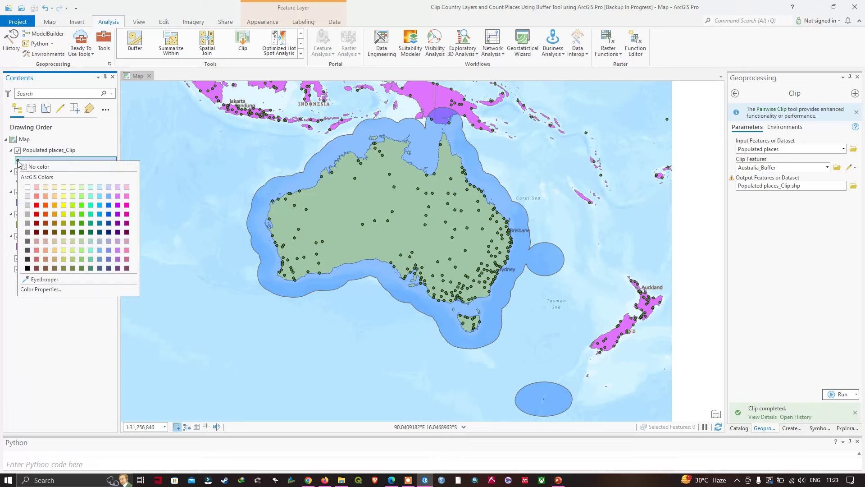
pyautogui.click(36, 206)
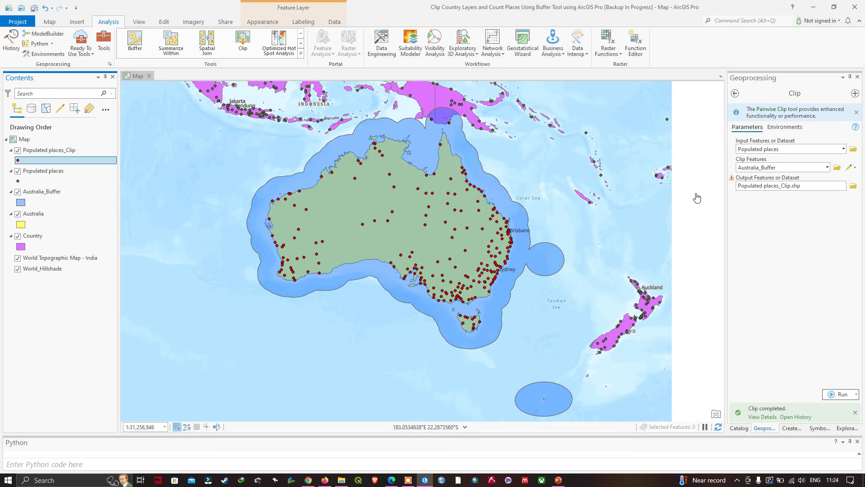
pyautogui.click(735, 94)
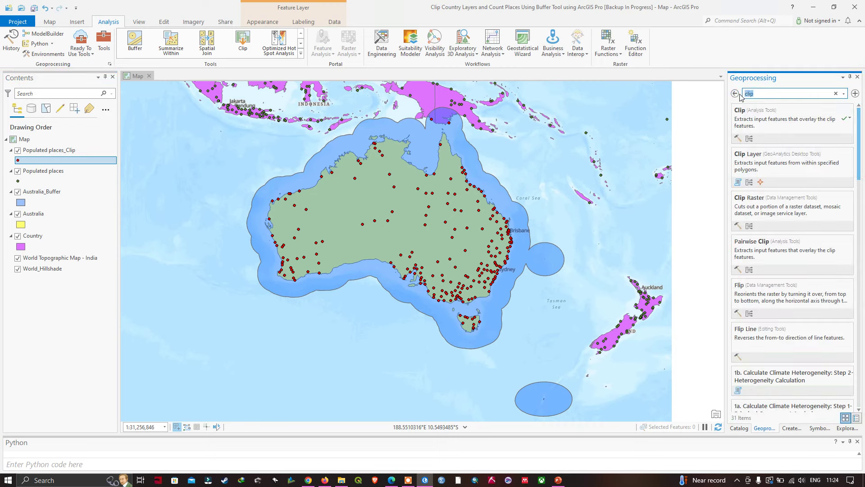
# Step: Search 'get count' and run Get Count with Populated places_Clip as input rows
pyautogui.press('BackSpace')
pyautogui.write('get count')
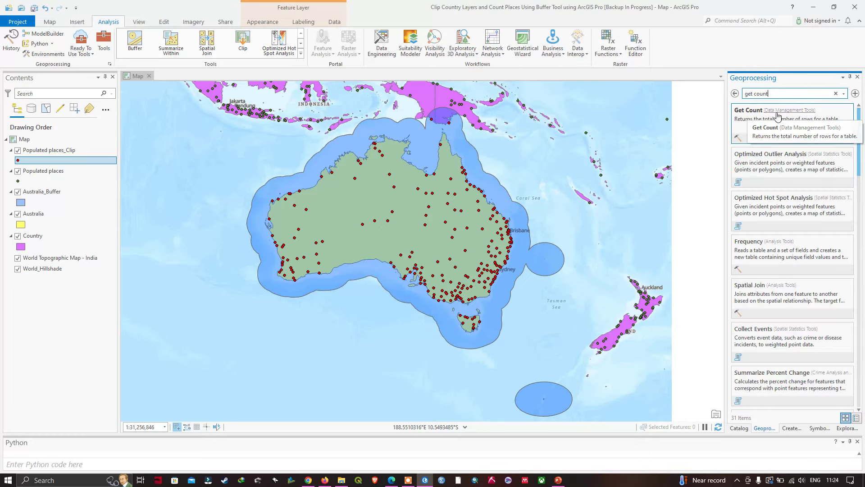
pyautogui.click(742, 118)
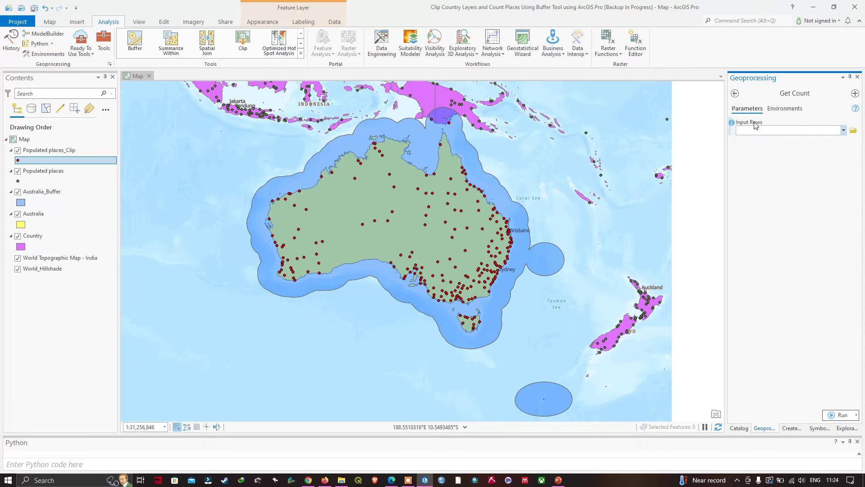
pyautogui.click(843, 130)
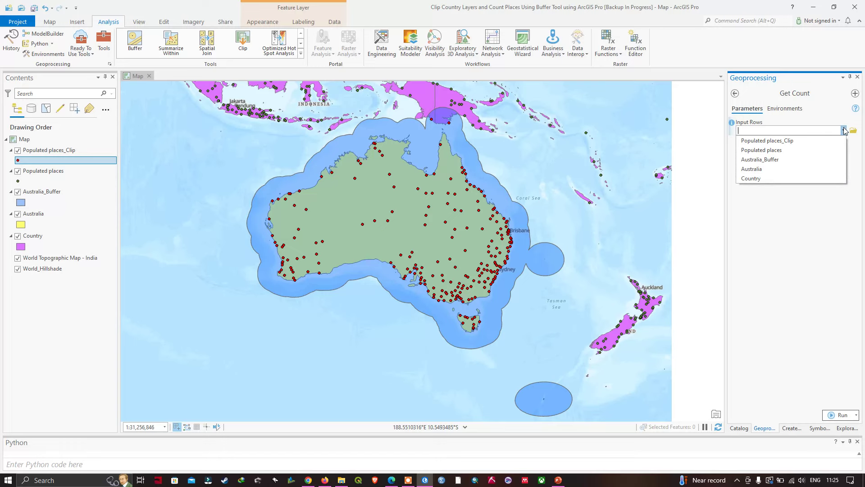
pyautogui.click(786, 144)
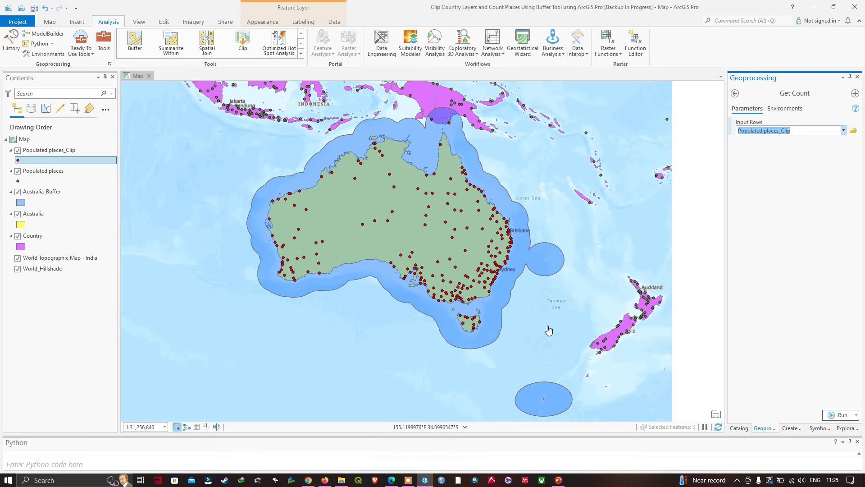
pyautogui.click(841, 415)
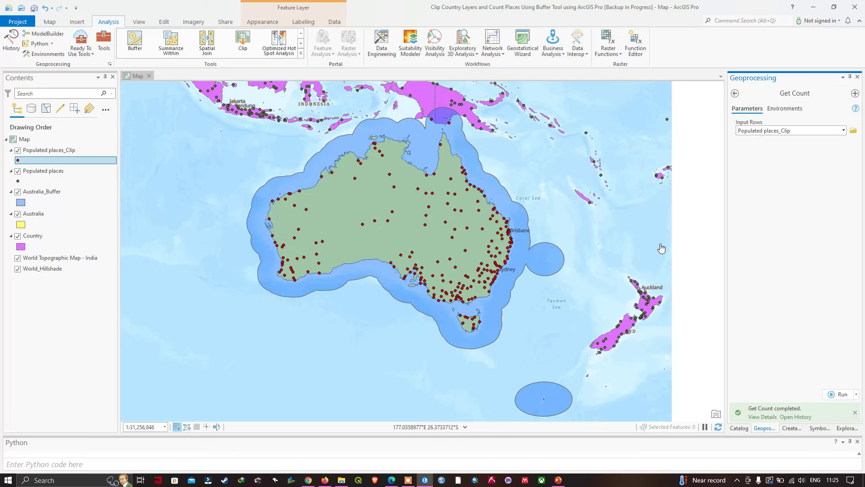
# Step: Open the Get Count details messages and select the Row Count value 226 for Populated places_Clip
pyautogui.click(765, 417)
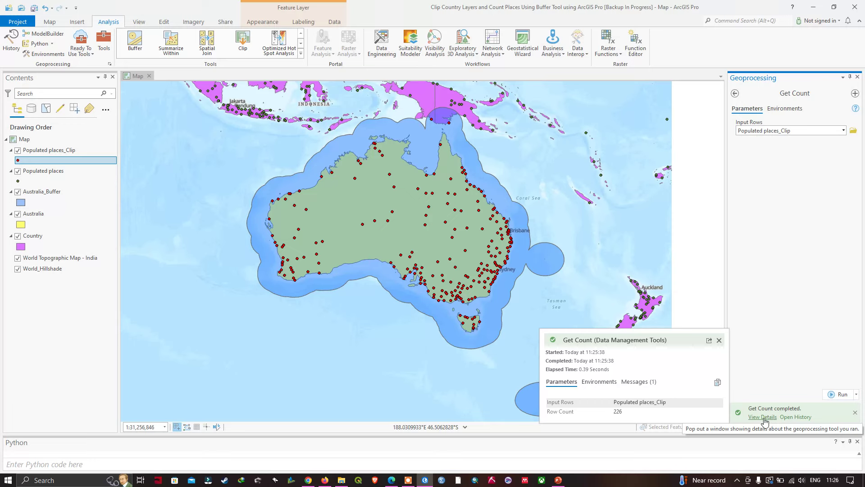
pyautogui.click(643, 383)
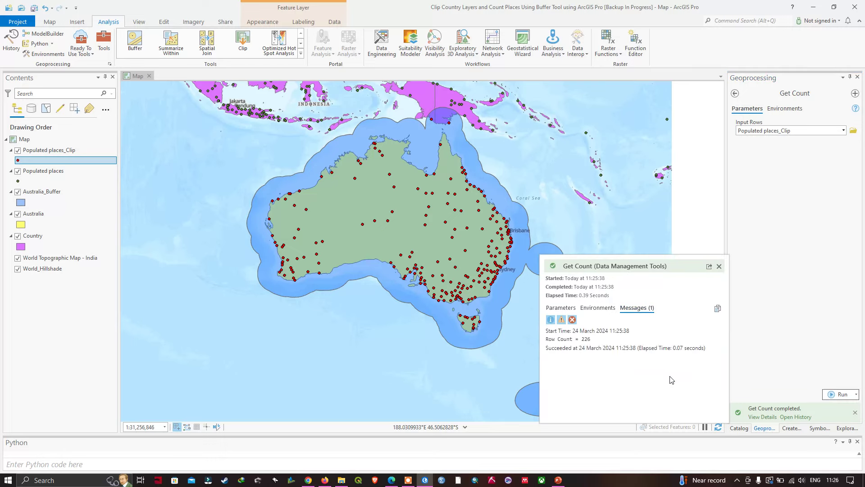
pyautogui.doubleClick(586, 338)
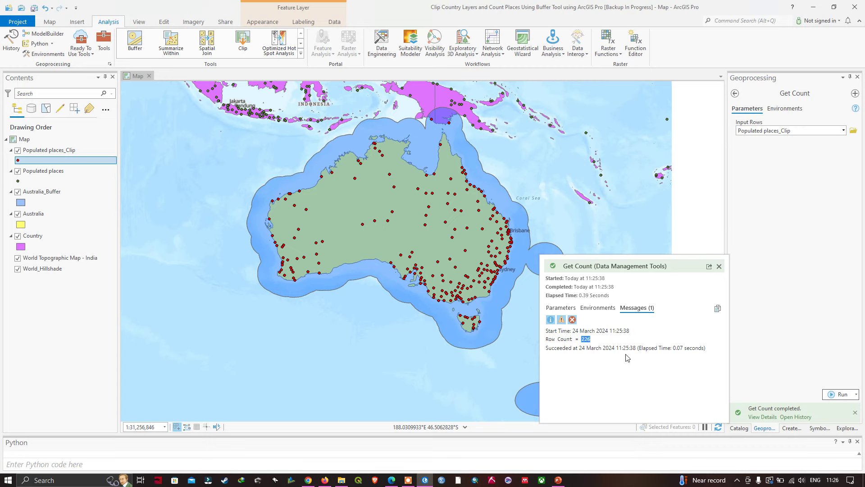